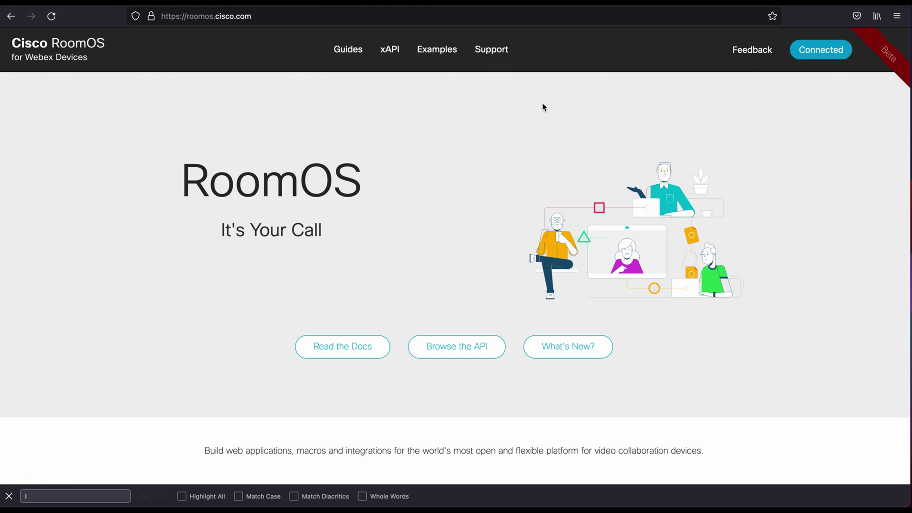
- Go from the platform introduction guide to the xAPI Building Blocks overview
click(348, 45)
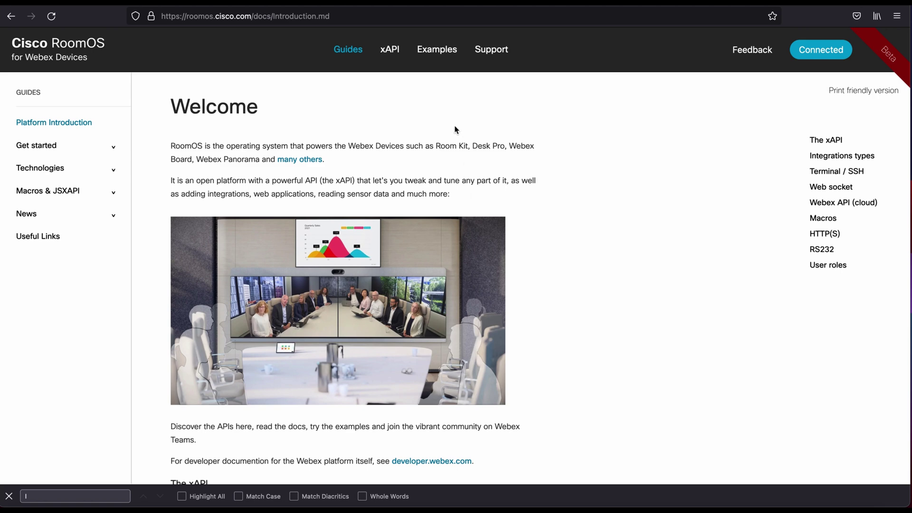
click(391, 51)
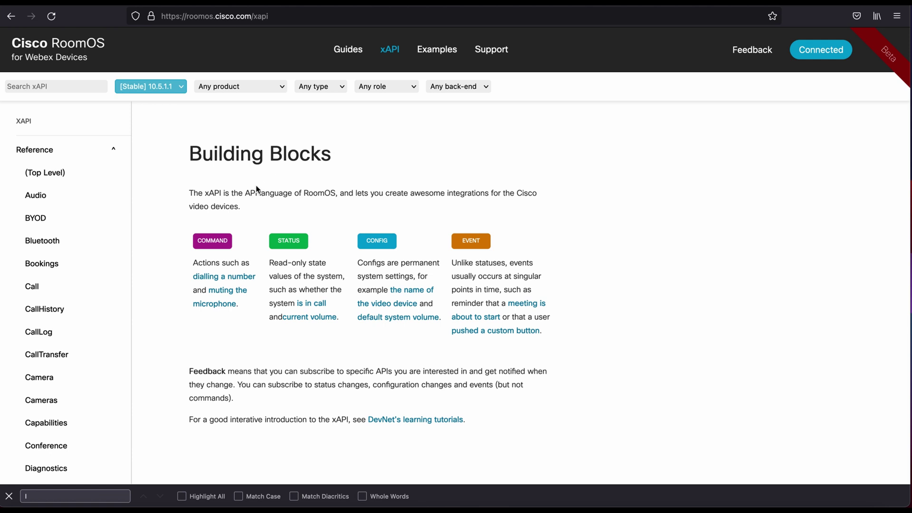
- Open the Bookings domain and show the Bookings Book command's details
scroll(95, 225, down, 2)
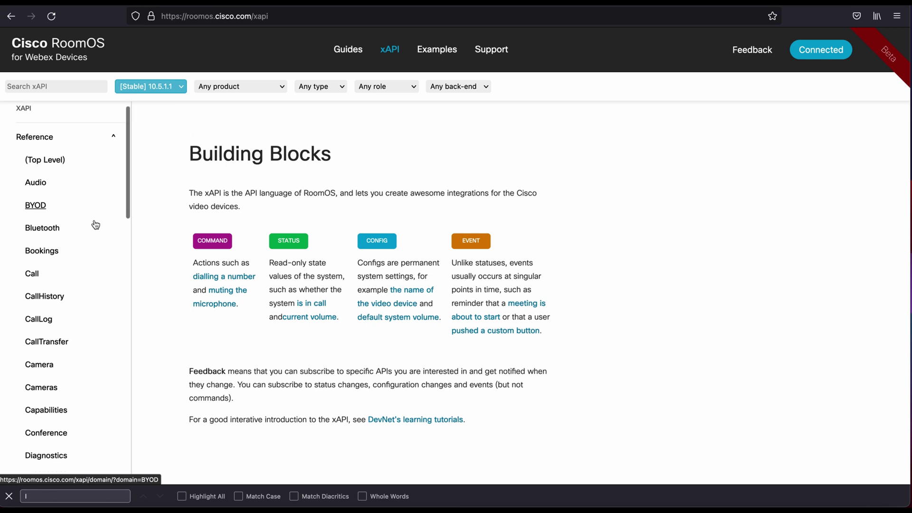
click(53, 218)
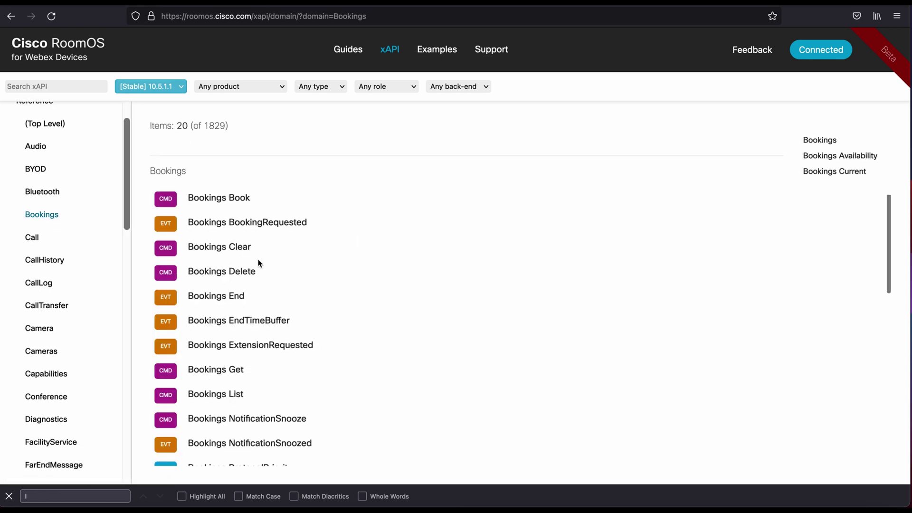
scroll(259, 263, down, 5)
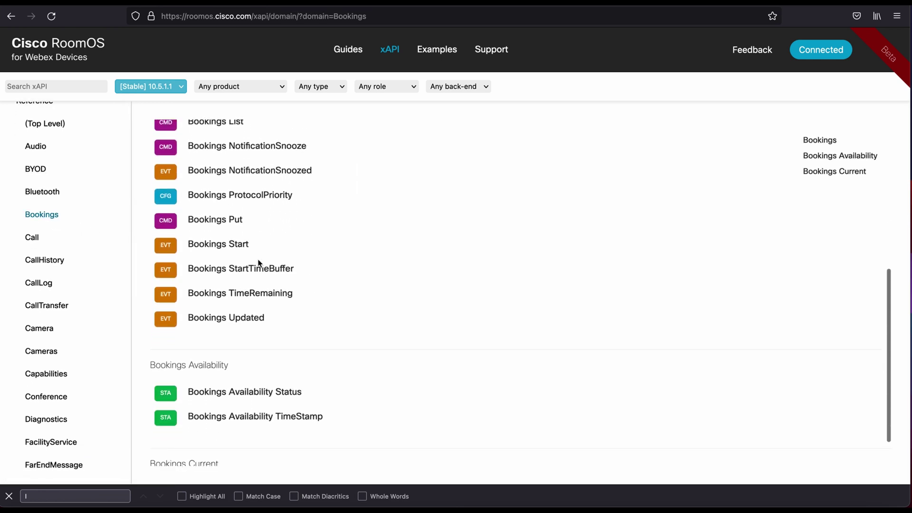
scroll(243, 257, up, 4)
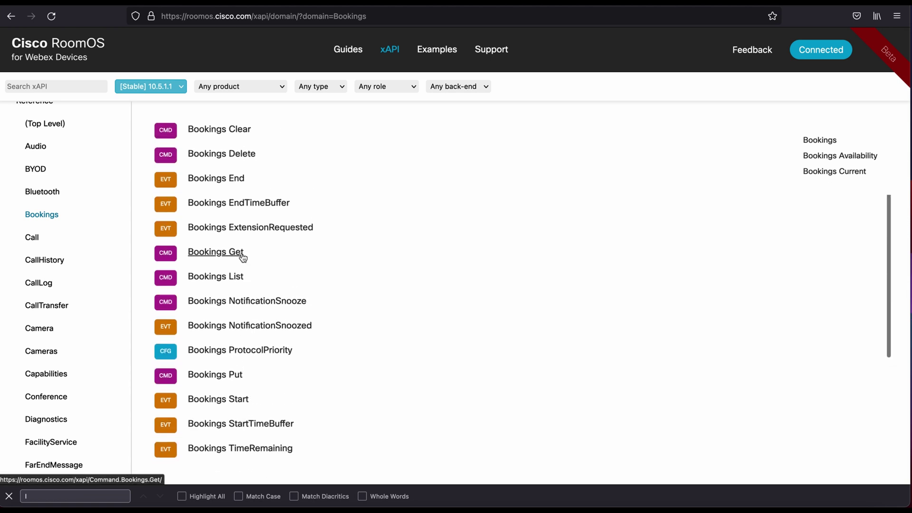
scroll(216, 197, up, 2)
scroll(216, 187, down, 1)
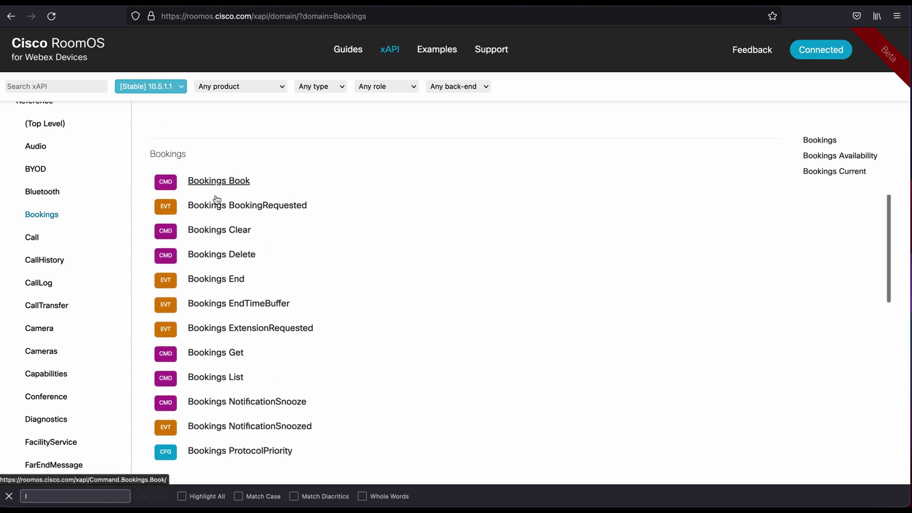
click(216, 183)
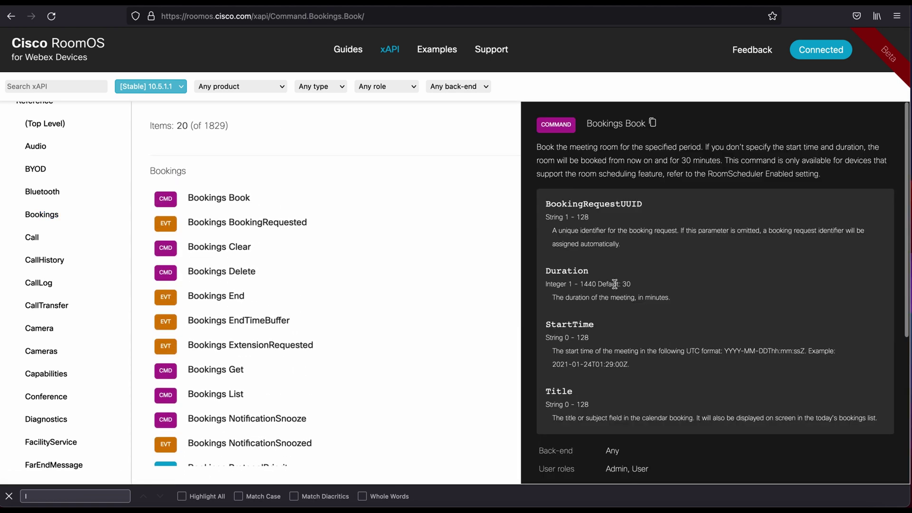
- View the Bookings Book command-line and Webex Cloud invocation examples
scroll(614, 283, down, 2)
scroll(614, 283, down, 3)
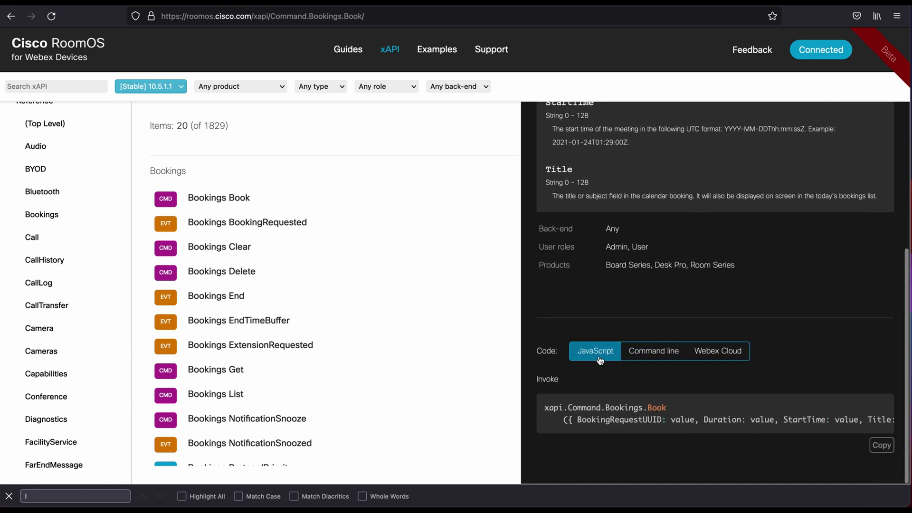
click(653, 351)
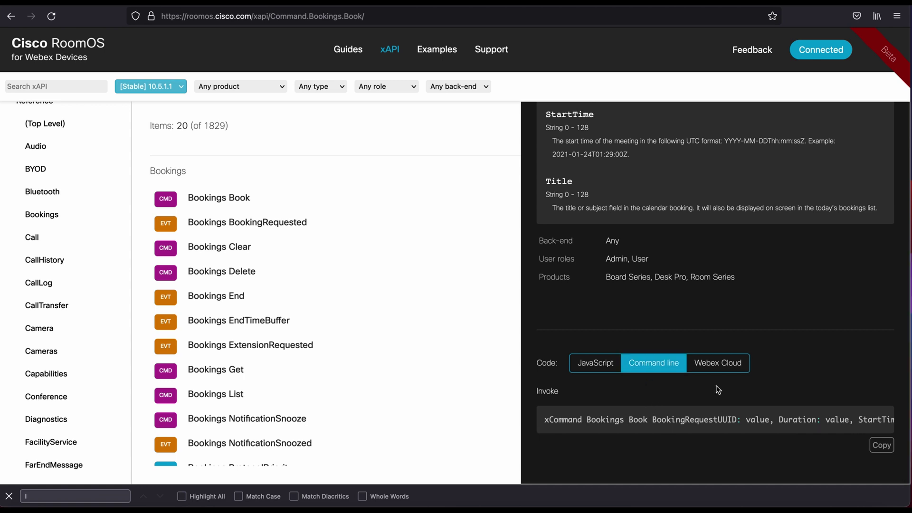
click(717, 363)
scroll(665, 402, down, 2)
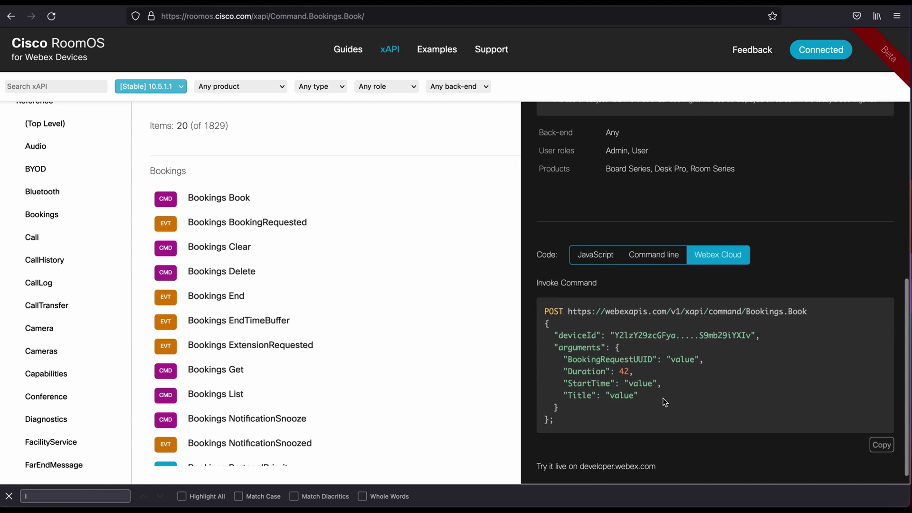
scroll(631, 351, down, 1)
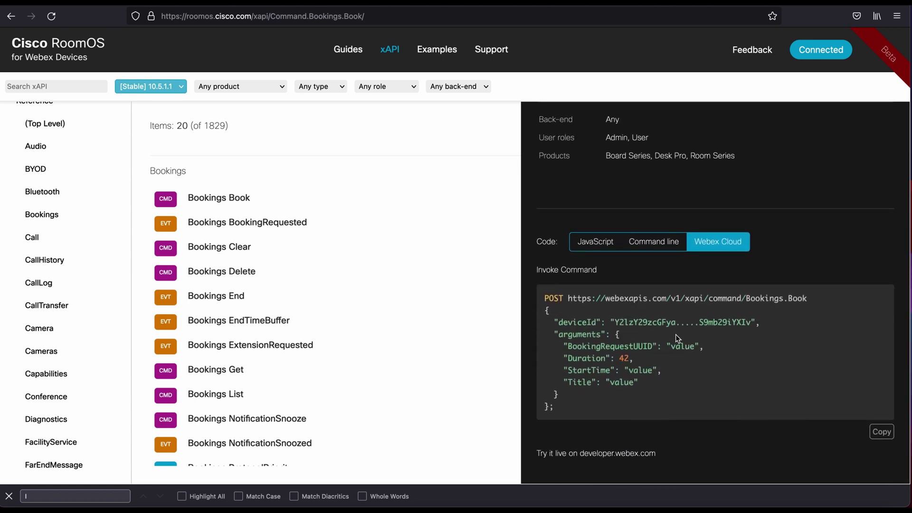
scroll(675, 334, up, 7)
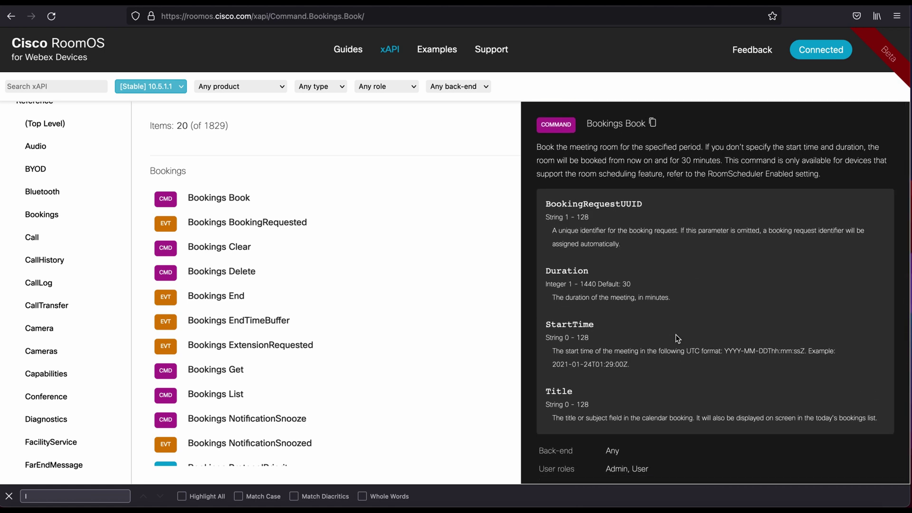
click(436, 54)
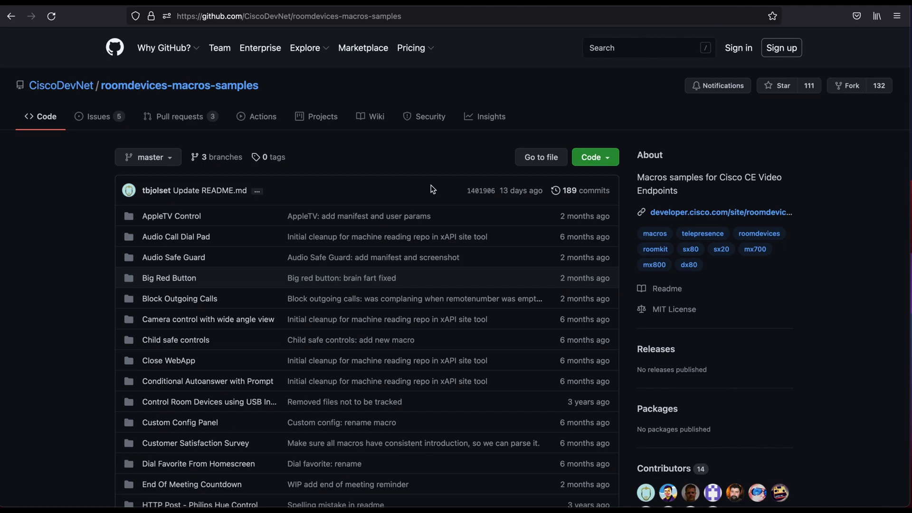
- Browse the roomdevices-macros-samples macro table, then go back to the RoomOS Examples tab
scroll(431, 185, down, 4)
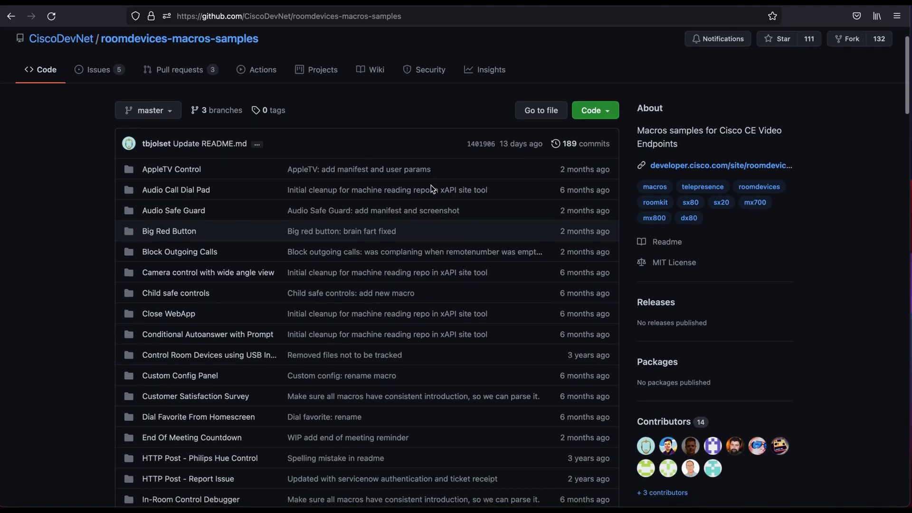
scroll(431, 186, down, 3)
scroll(431, 186, down, 2)
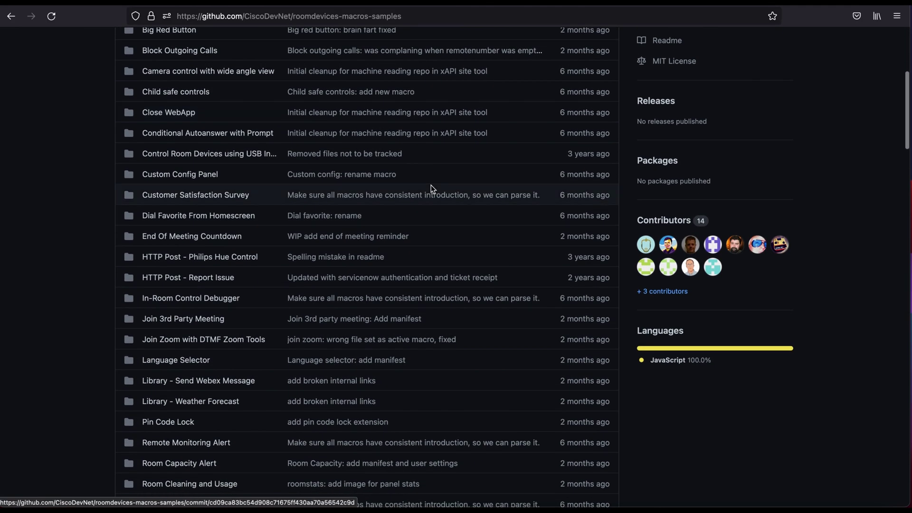
scroll(251, 279, down, 5)
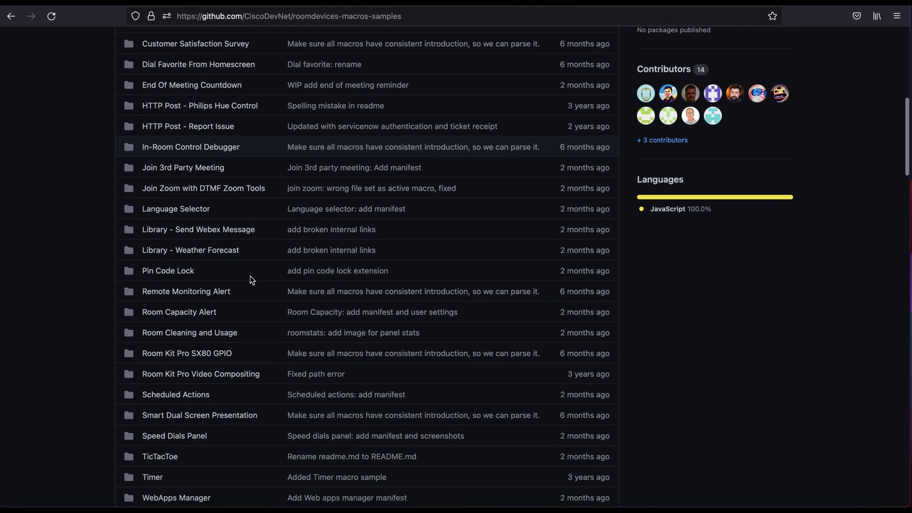
scroll(251, 276, down, 8)
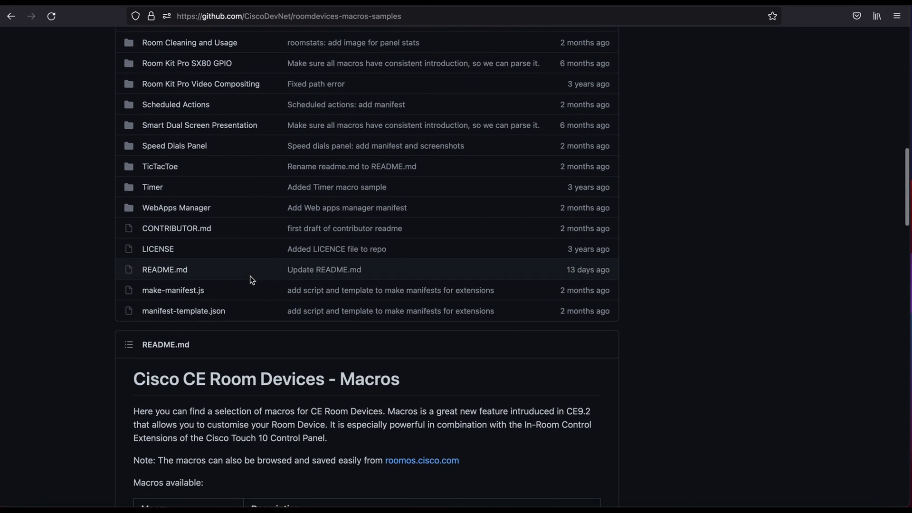
scroll(250, 275, down, 3)
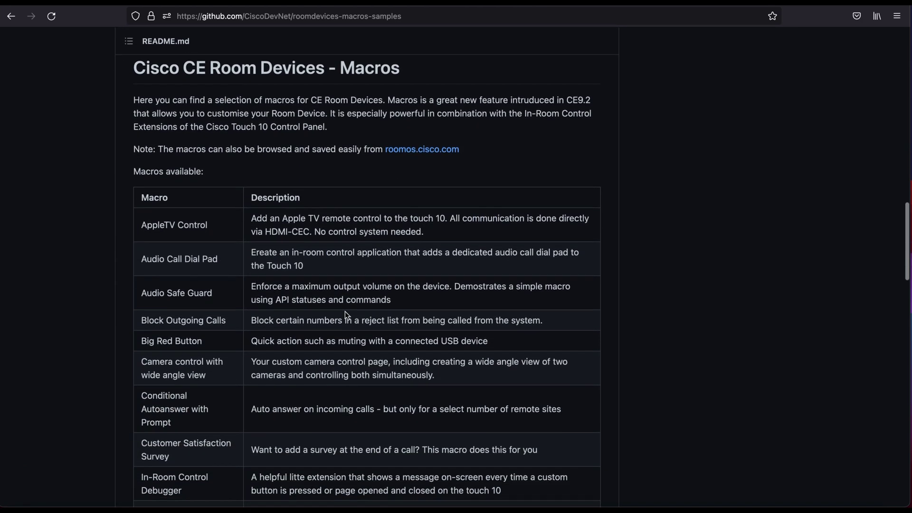
scroll(345, 311, down, 5)
scroll(344, 311, down, 2)
scroll(345, 312, up, 20)
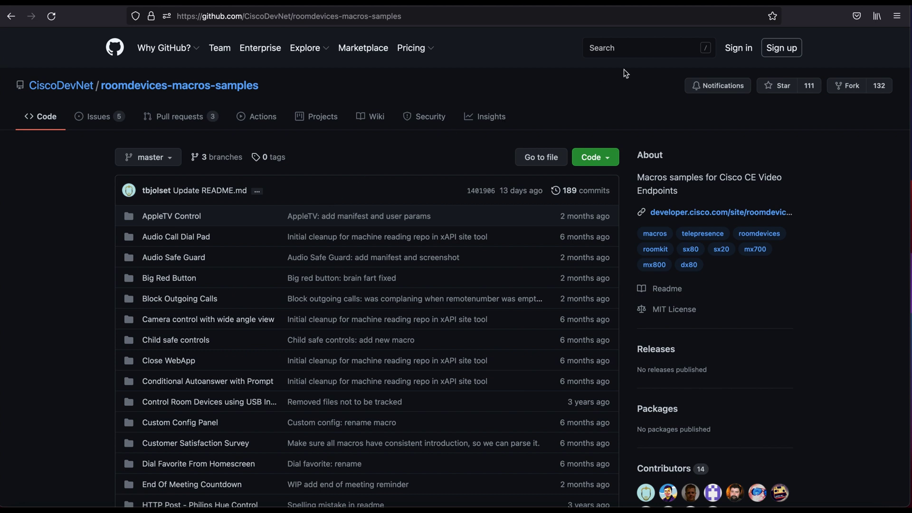
click(676, 7)
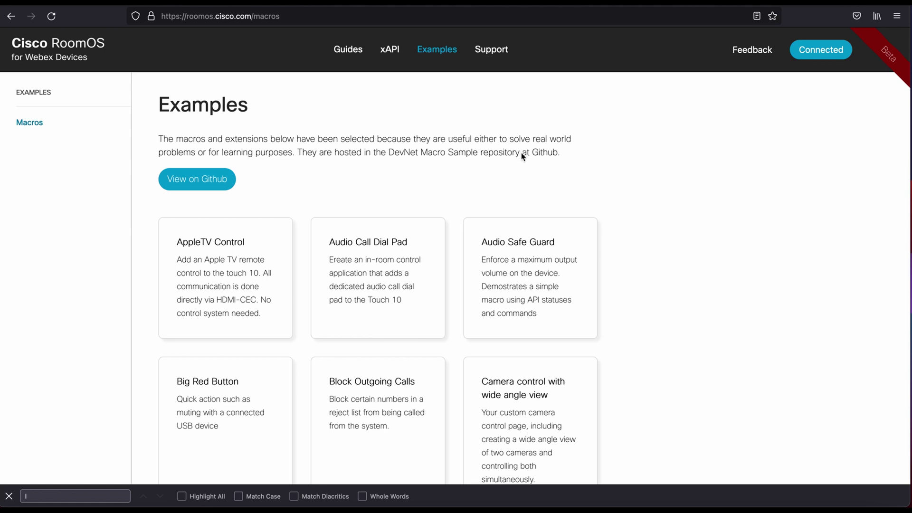
click(824, 50)
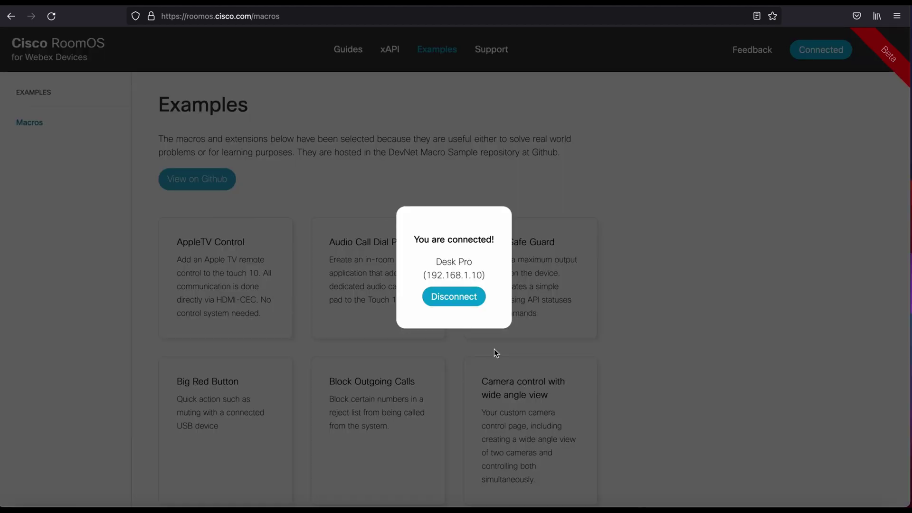
click(617, 152)
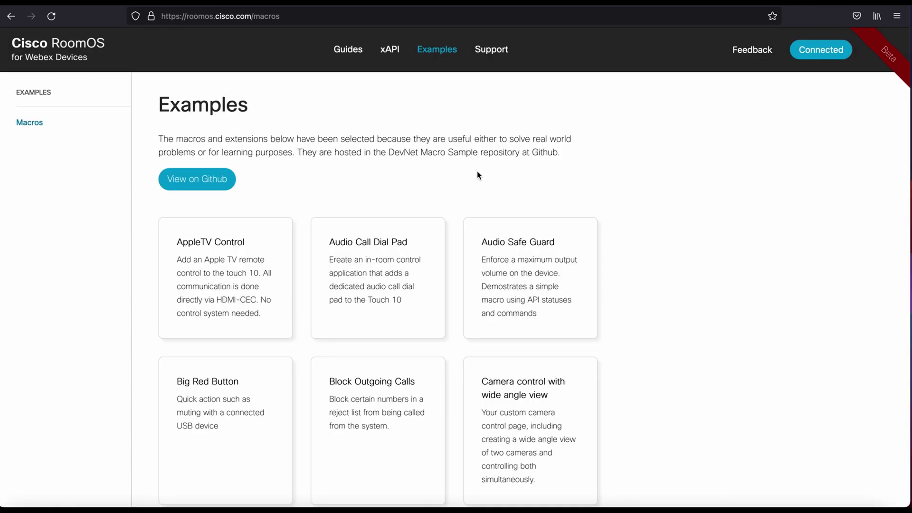
- Open the Language Selector macro card from Examples and start its installation
scroll(398, 176, down, 5)
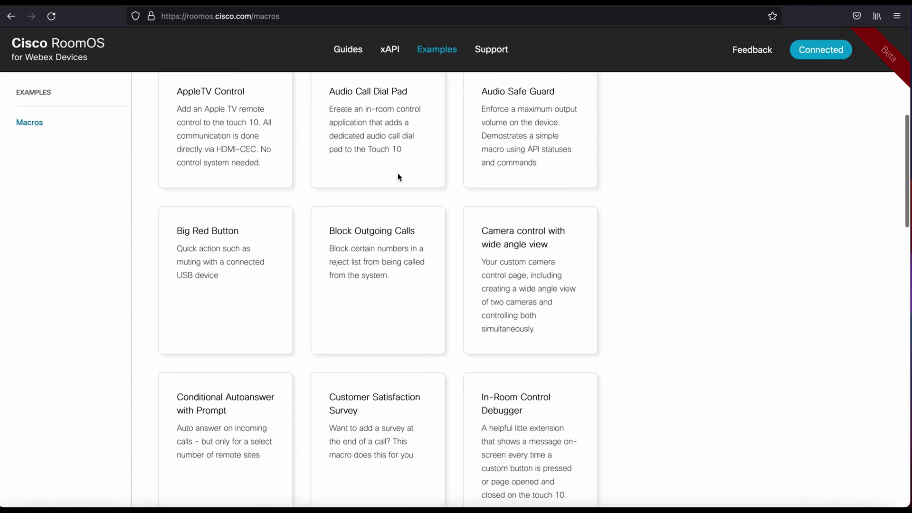
scroll(398, 177, down, 3)
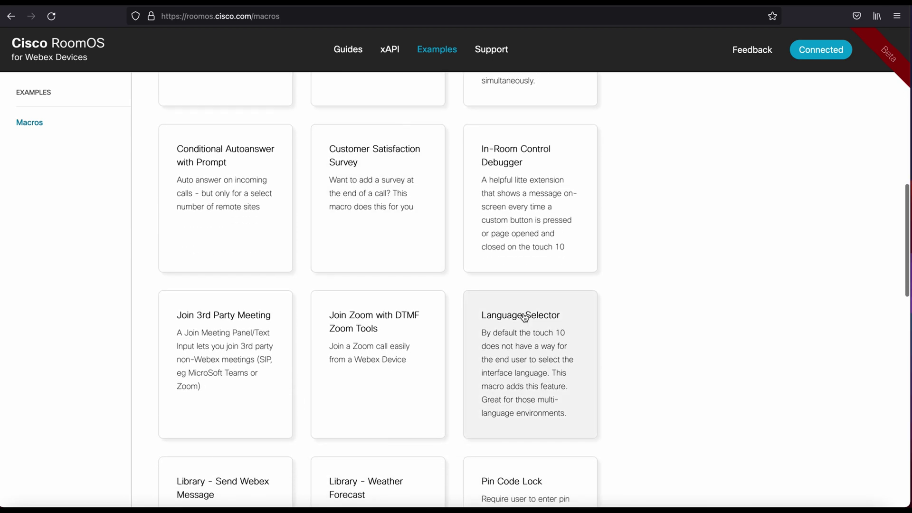
click(524, 316)
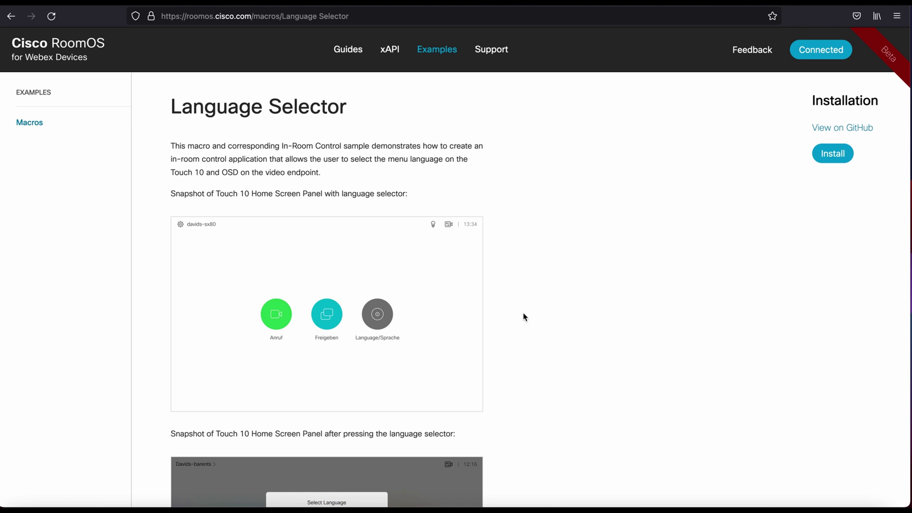
scroll(436, 315, down, 4)
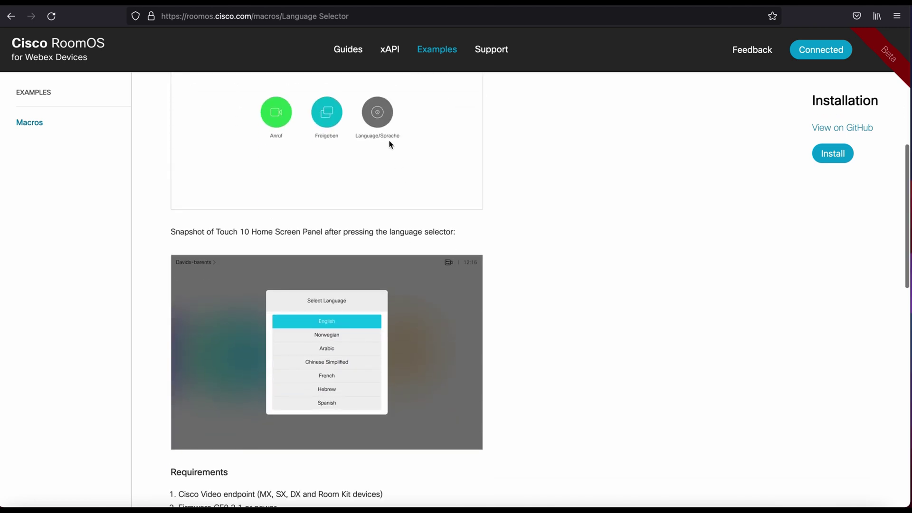
scroll(355, 333, down, 2)
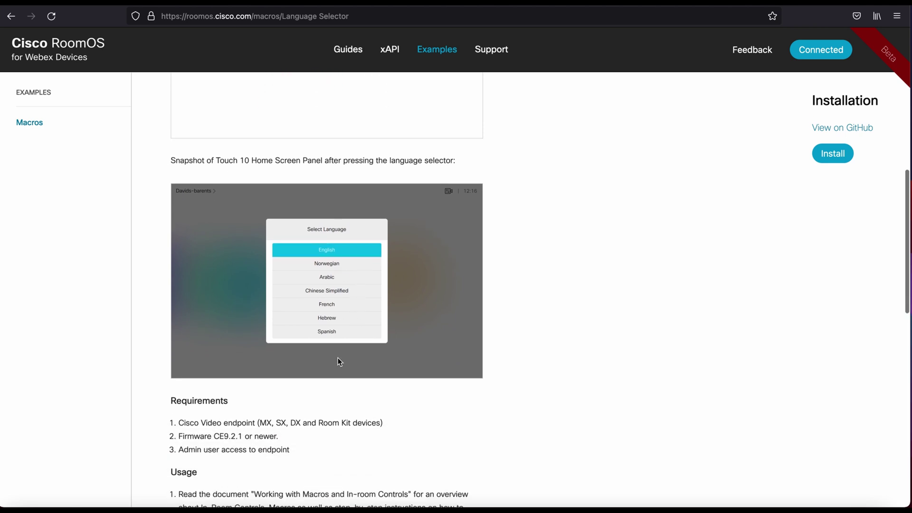
scroll(474, 323, down, 3)
scroll(474, 323, up, 9)
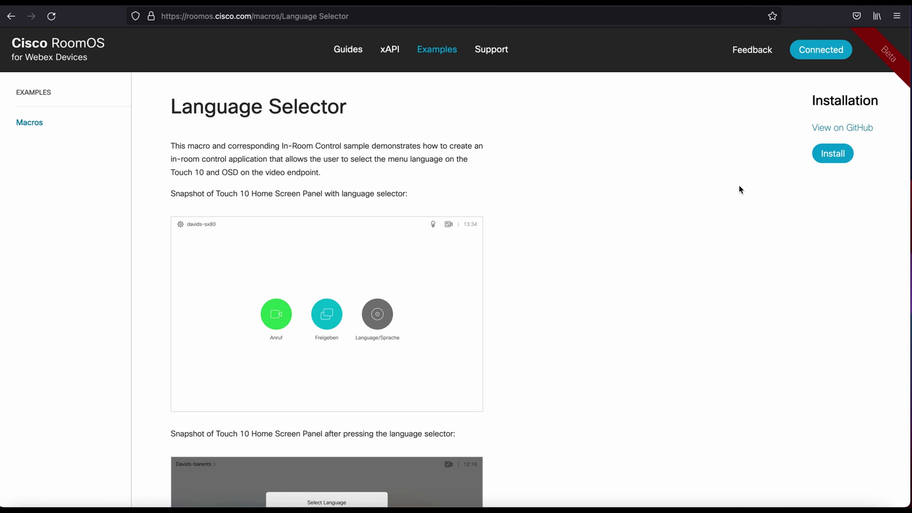
click(838, 159)
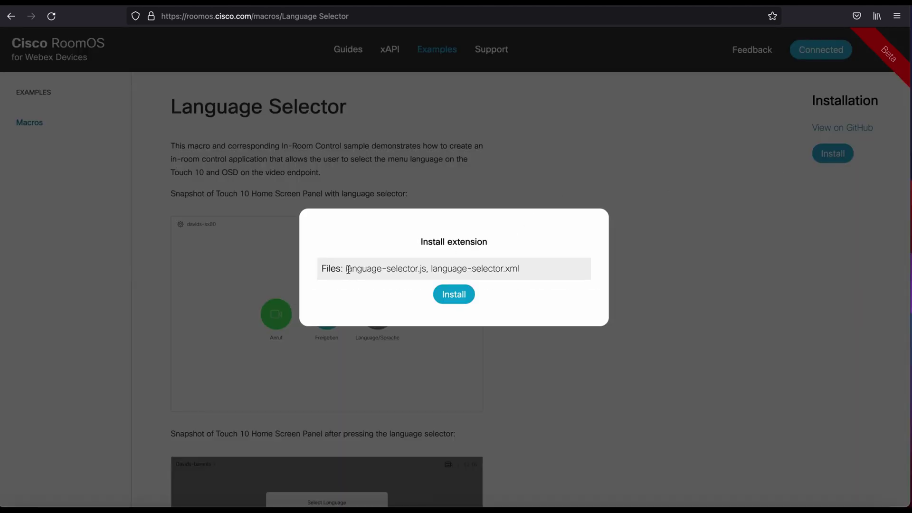
- Install language-selector.js and language-selector.xml onto the Desk Pro and close the confirmation
drag(346, 270, 426, 269)
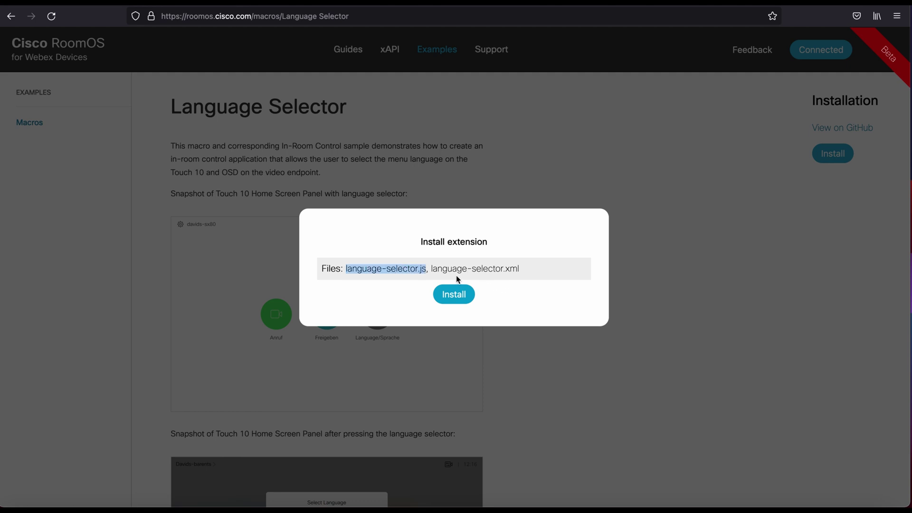
click(431, 269)
drag(431, 269, 523, 272)
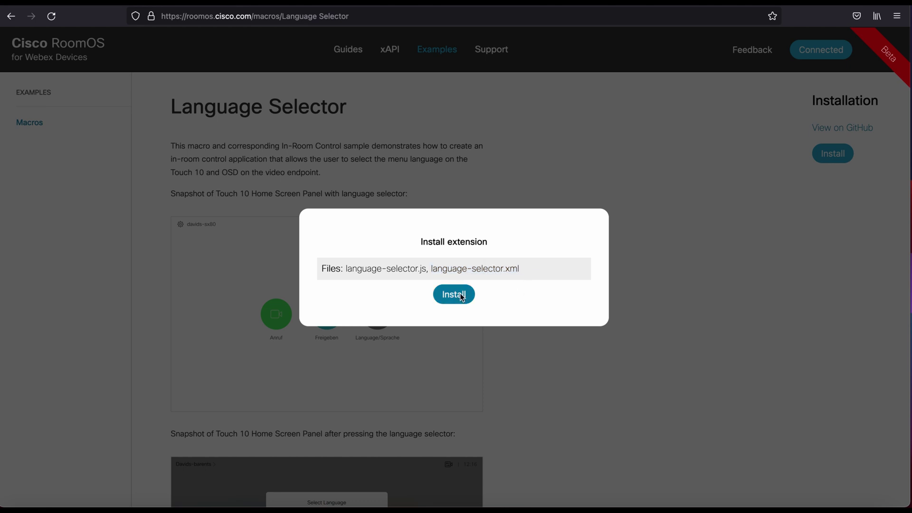
click(460, 294)
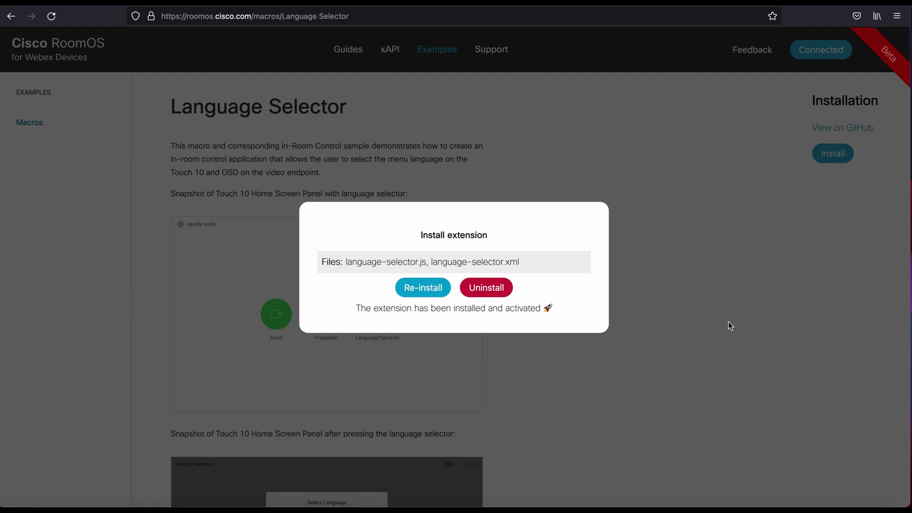
click(699, 307)
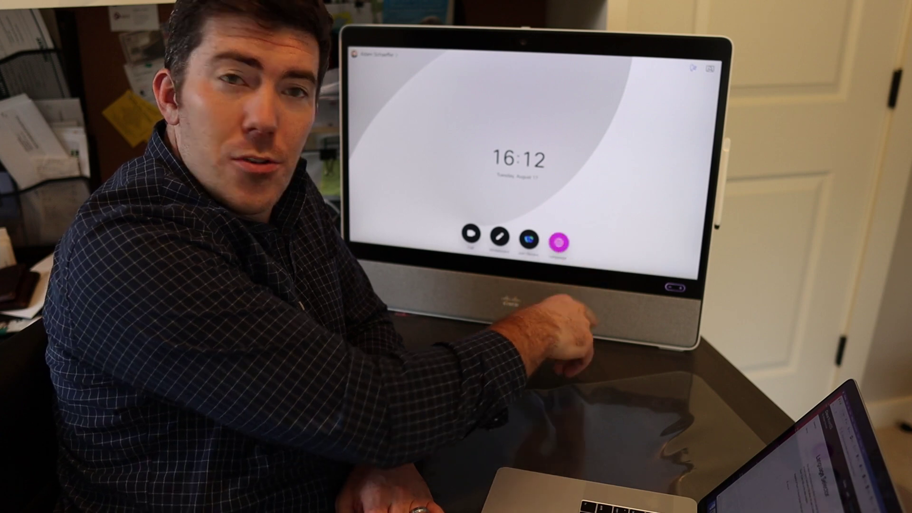
- Choose Spanish from the Desk Pro's Language Selector list
click(559, 236)
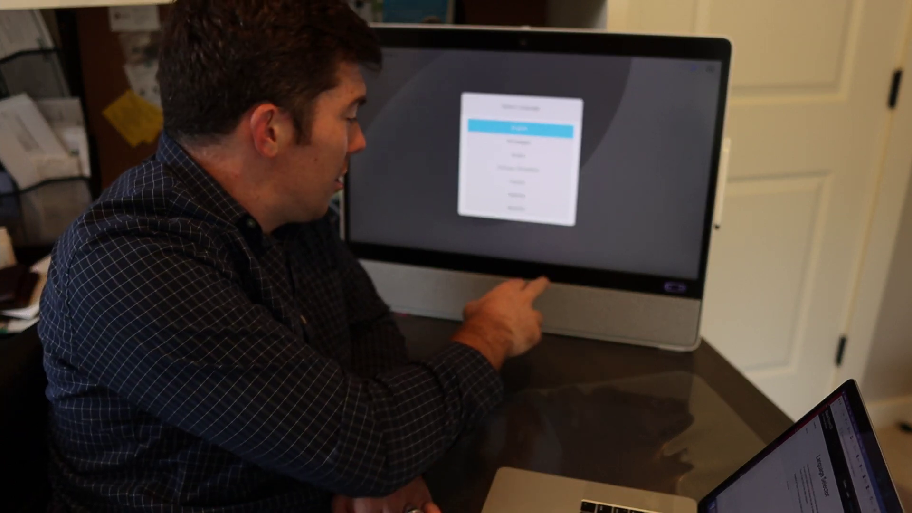
click(520, 209)
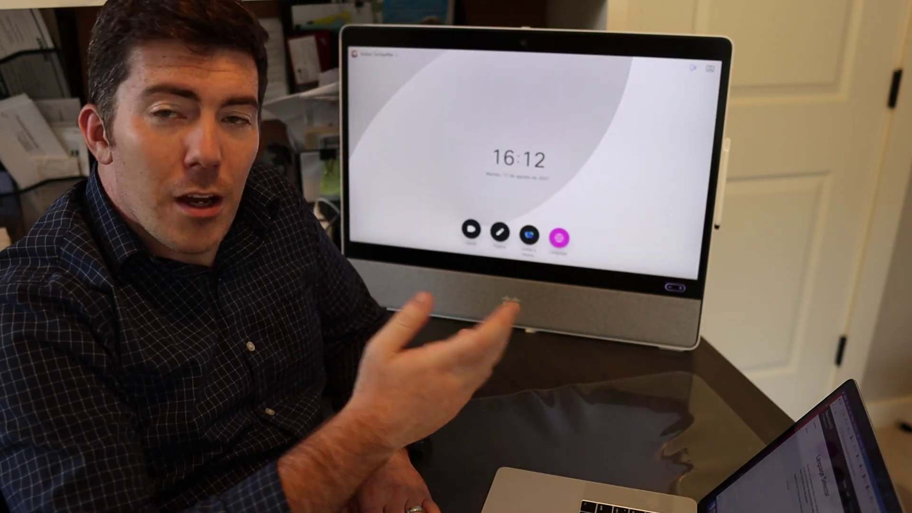